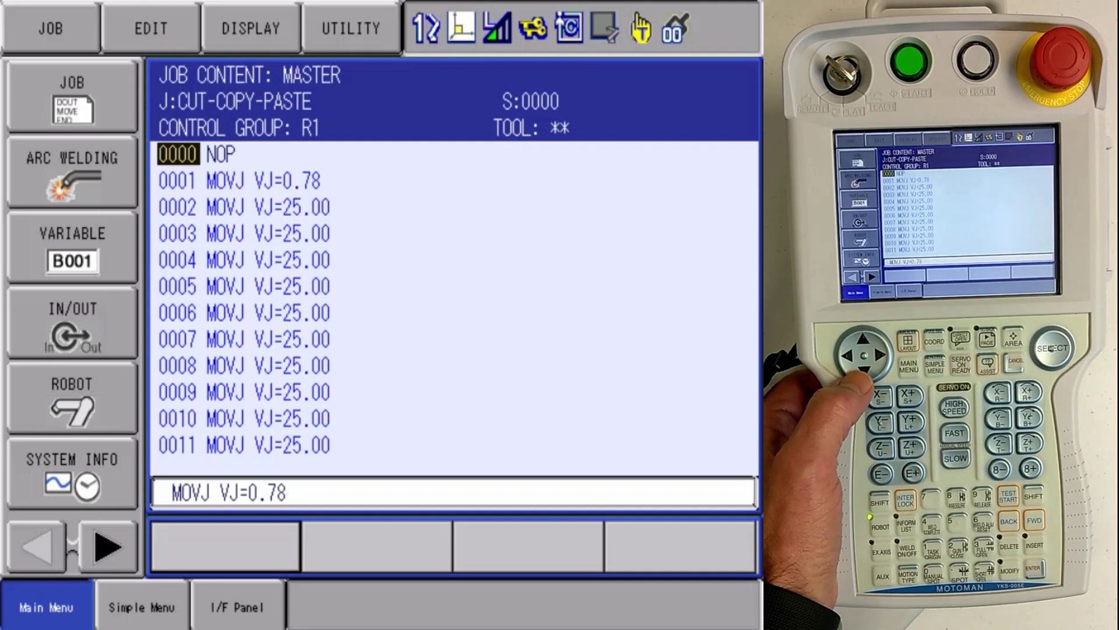
Step: Put the cursor on line 0001's MOVJ VJ=0.78 instruction in CUT-COPY-PASTE
{"action": "key", "text": "Down"}
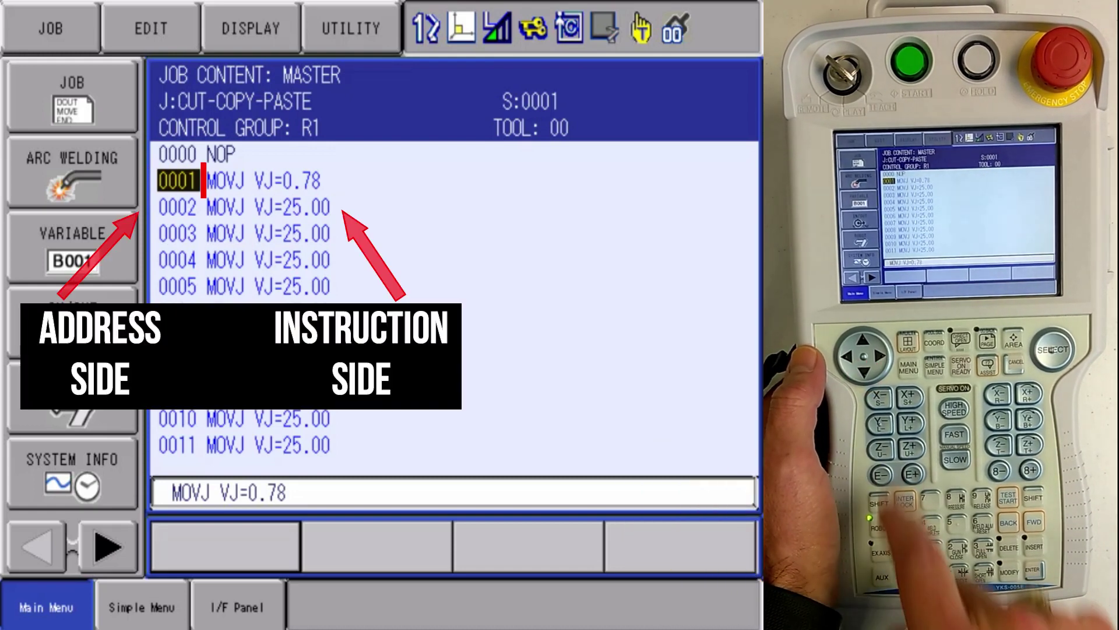
{"action": "key", "text": "Right"}
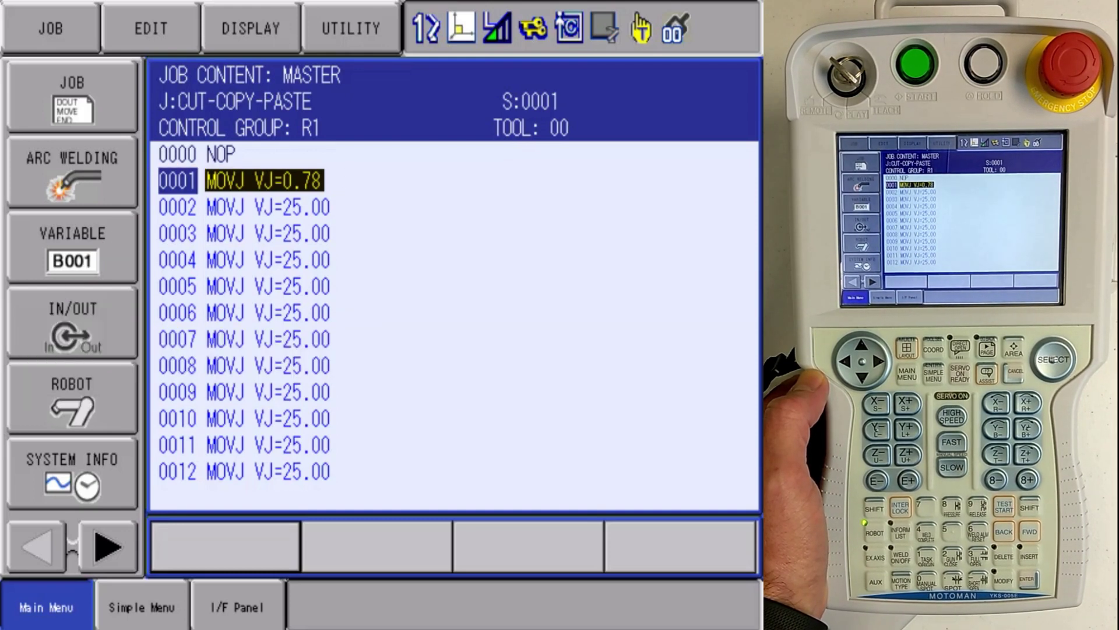
Step: Extend the selection downward from line 0001 to line 0005 as one block
{"action": "key", "text": "Down"}
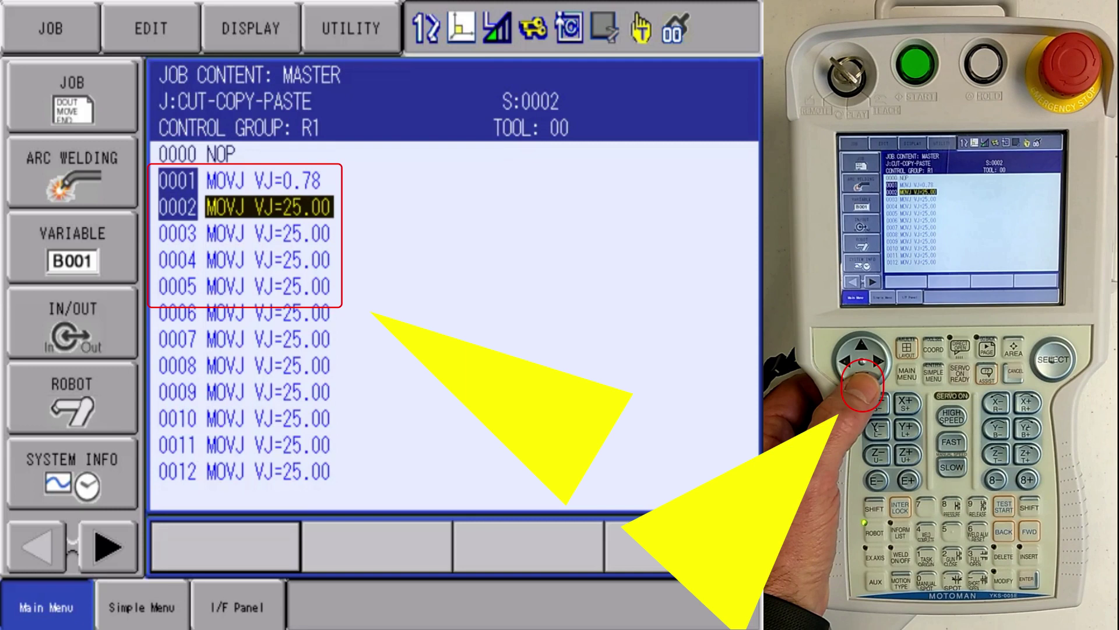
{"action": "key", "text": "Down"}
{"action": "key", "text": "Down"}
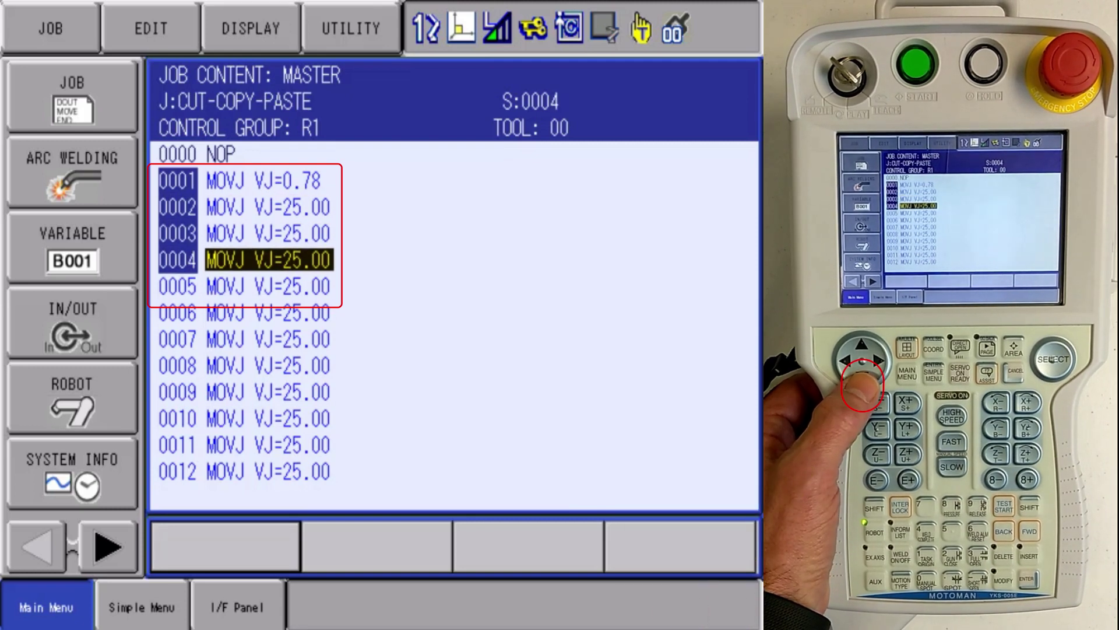
{"action": "key", "text": "Down"}
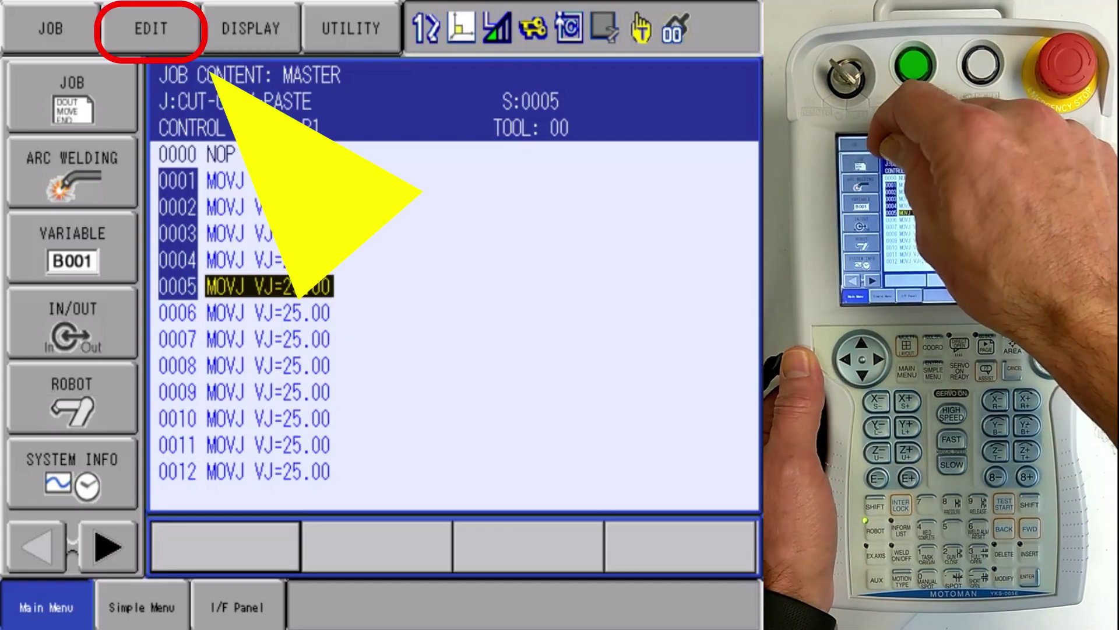
Step: Cut the marked lines 0001–0005 and confirm YES in the Delete? dialog
{"action": "left_click", "coordinate": [151, 28]}
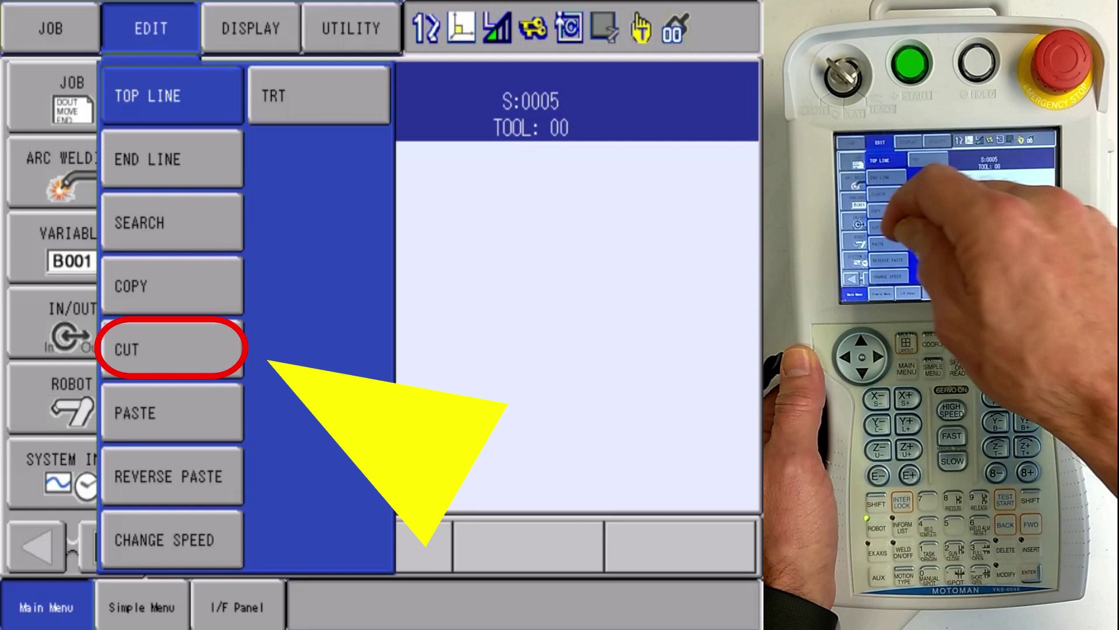
{"action": "left_click", "coordinate": [173, 349]}
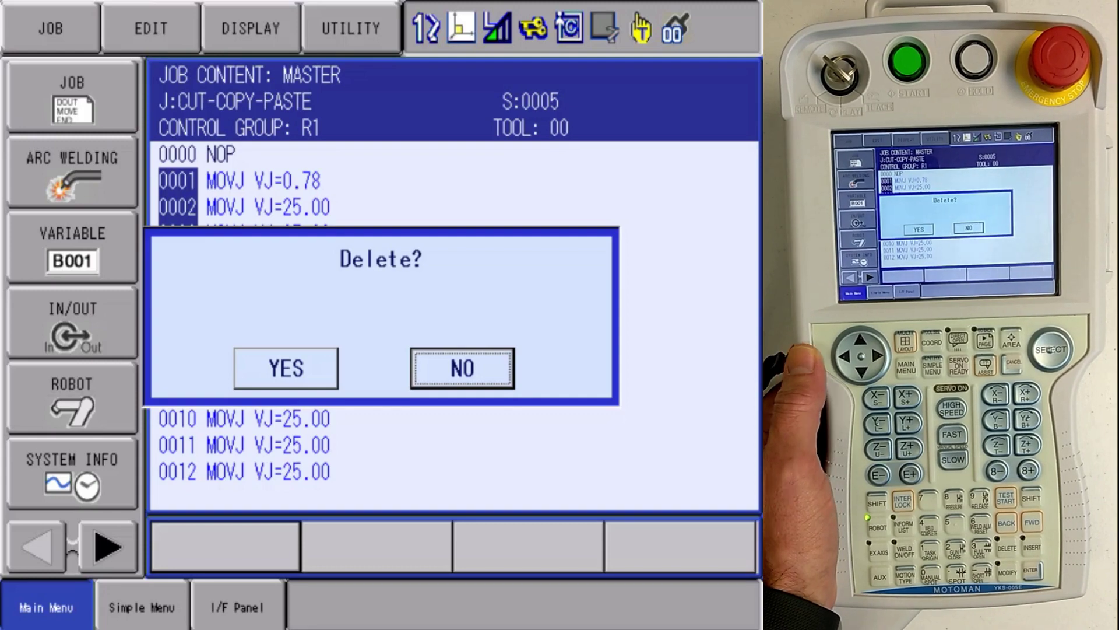
{"action": "key", "text": "Left"}
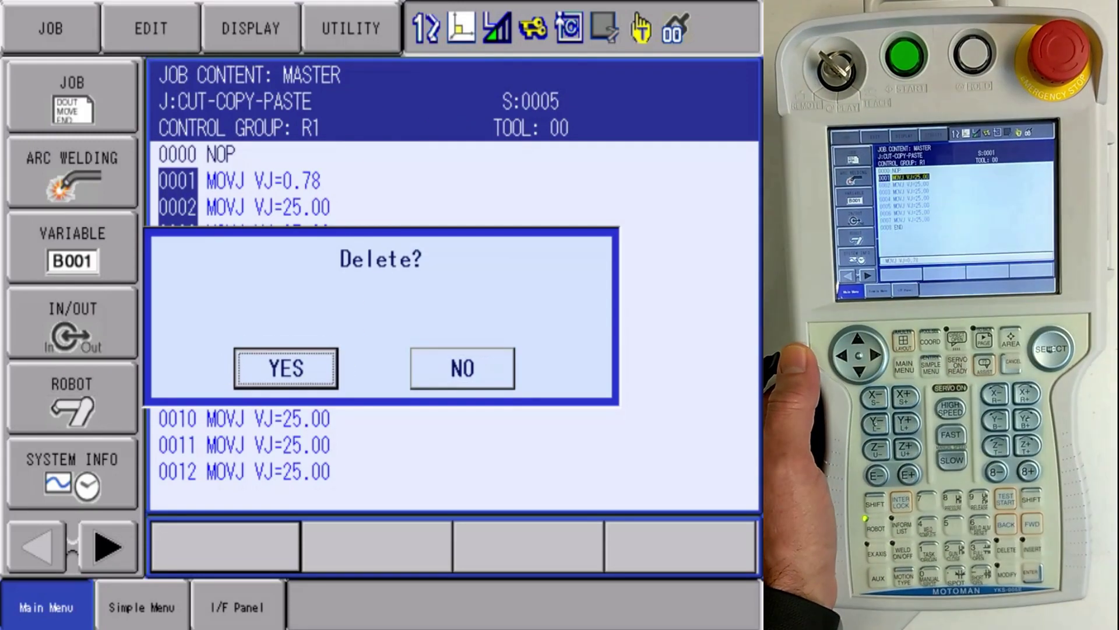
{"action": "key", "text": "Return"}
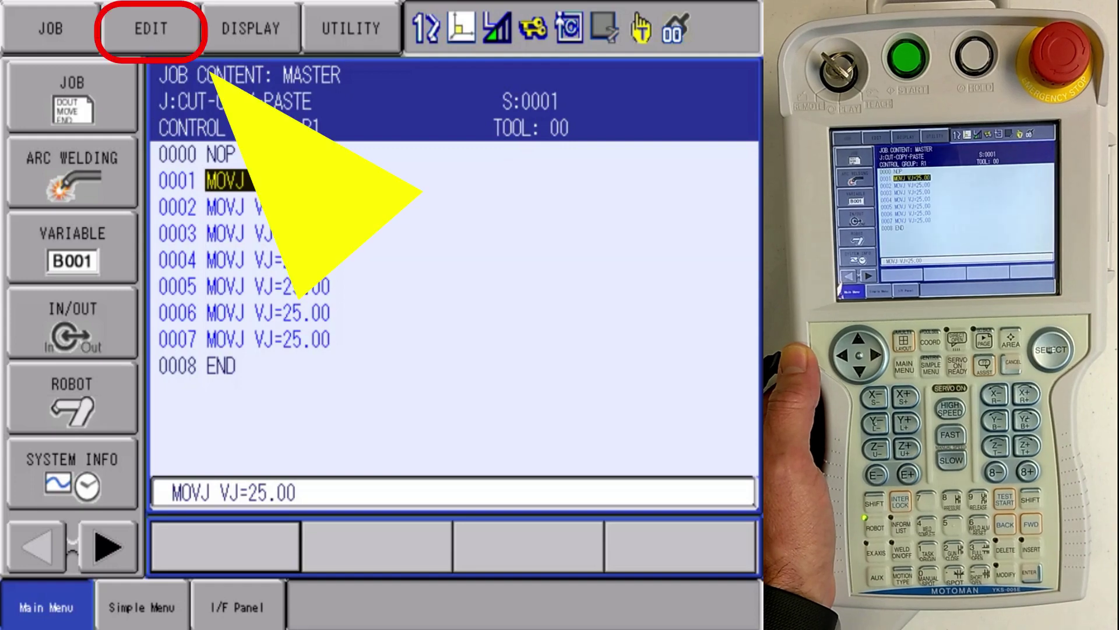
Step: Paste the cut lines after line 0001 and confirm YES in the Paste? dialog
{"action": "left_click", "coordinate": [151, 28]}
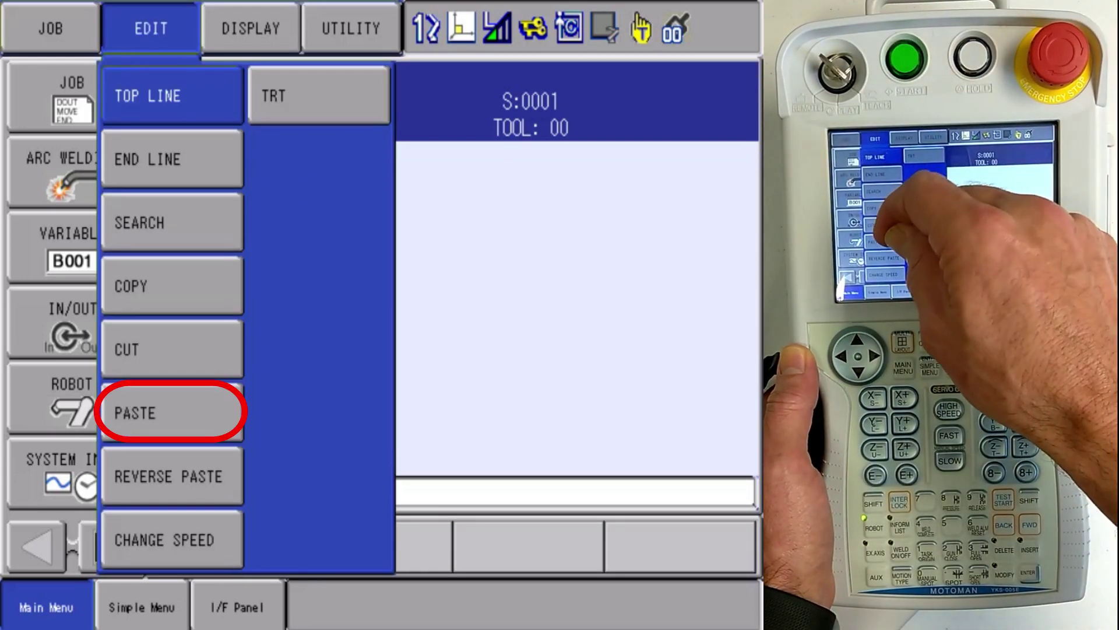
{"action": "left_click", "coordinate": [135, 411]}
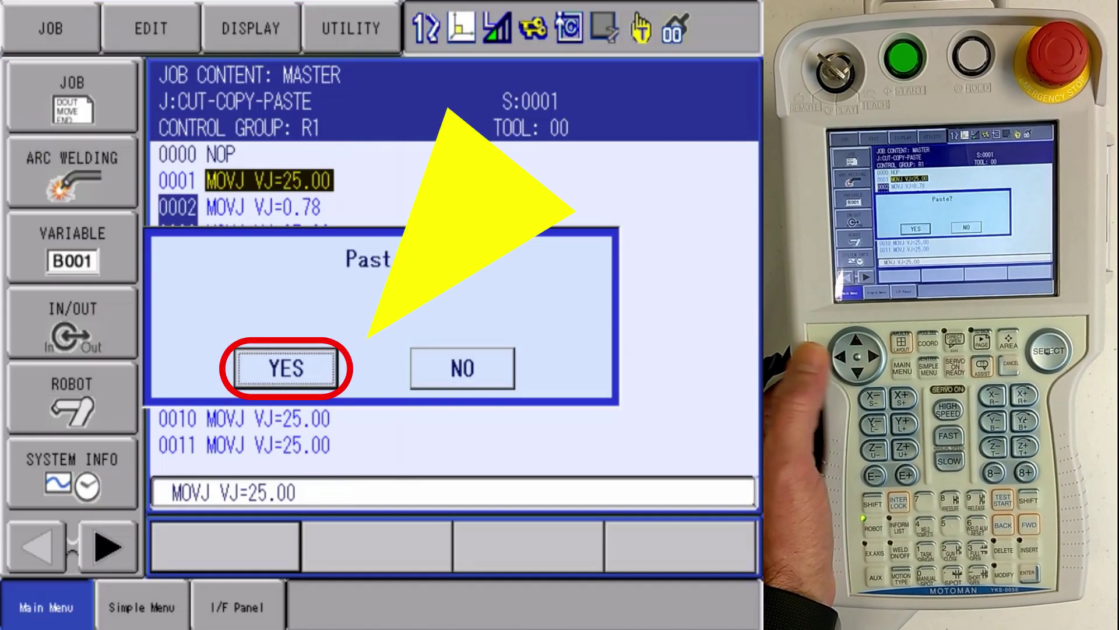
{"action": "left_click", "coordinate": [287, 367]}
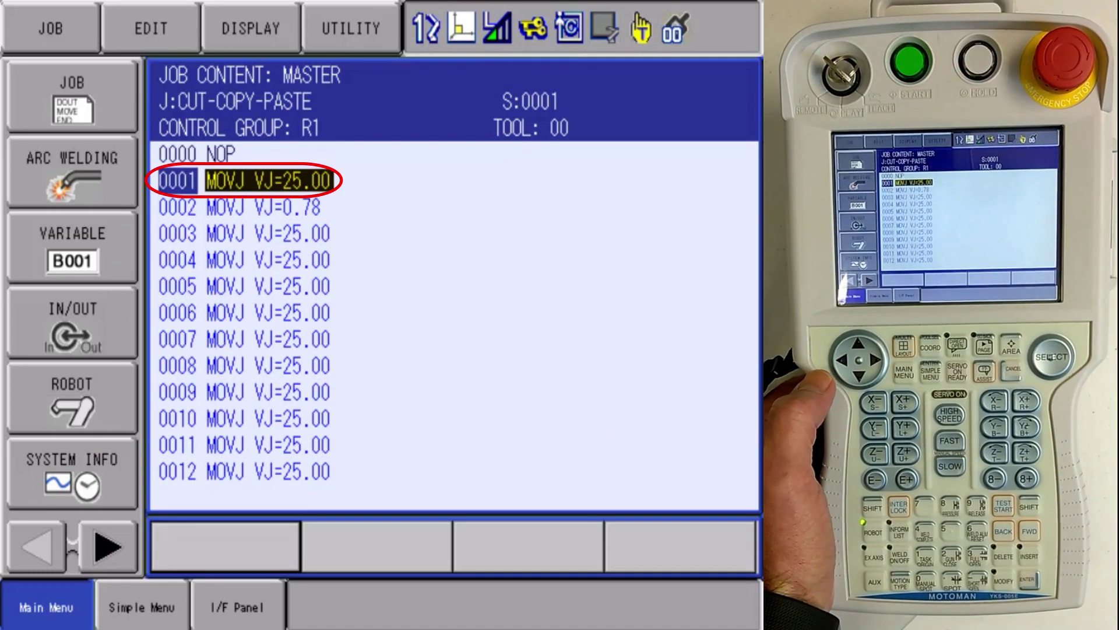
Step: Extend the selection downward from line 0001 to line 0007 as one block
{"action": "key", "text": "Down"}
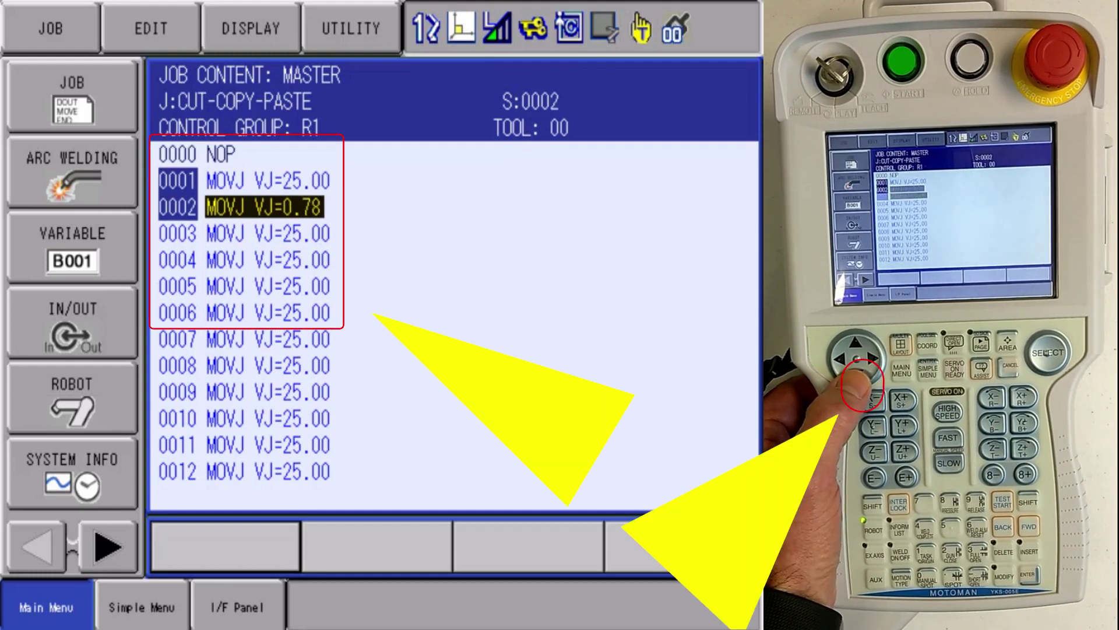
{"action": "key", "text": "Down"}
{"action": "key", "text": "Down"}
{"action": "key", "text": "Down"}
{"action": "key", "text": "Down"}
{"action": "key", "text": "Down"}
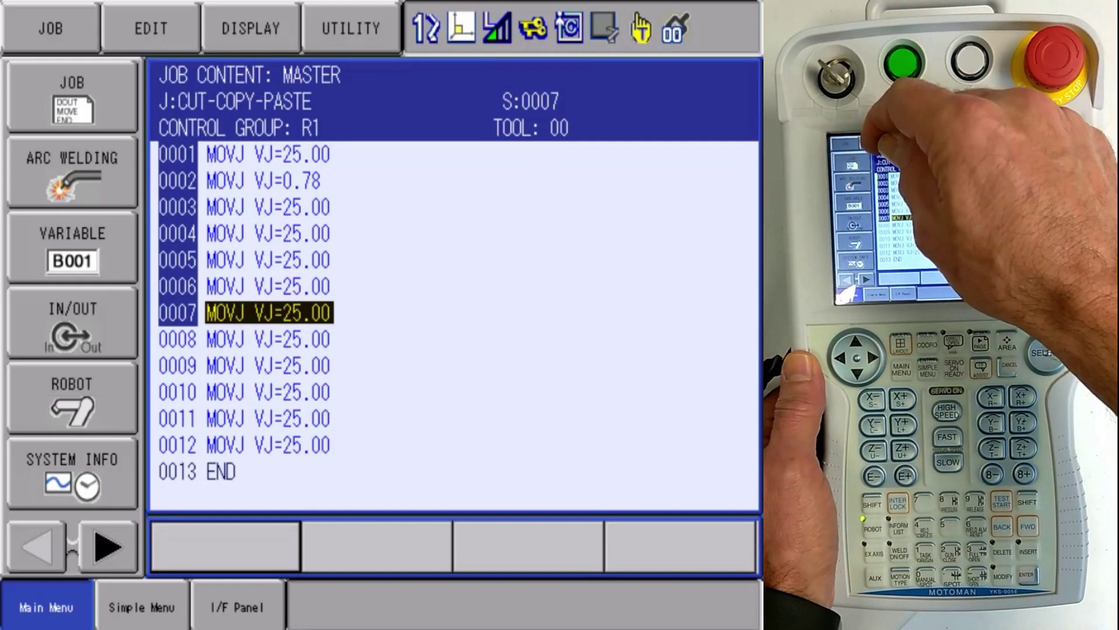
Step: Copy the marked lines 0001–0007, then move the cursor down to line 0007
{"action": "left_click", "coordinate": [150, 28]}
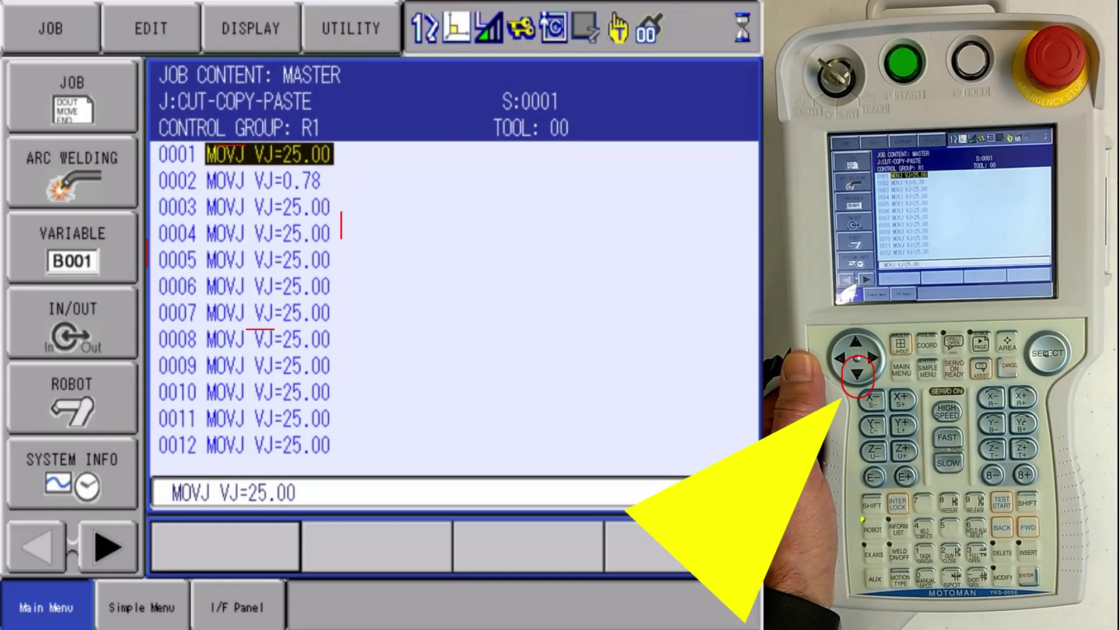
{"action": "key", "text": "Down"}
{"action": "key", "text": "Down"}
{"action": "key", "text": "Down"}
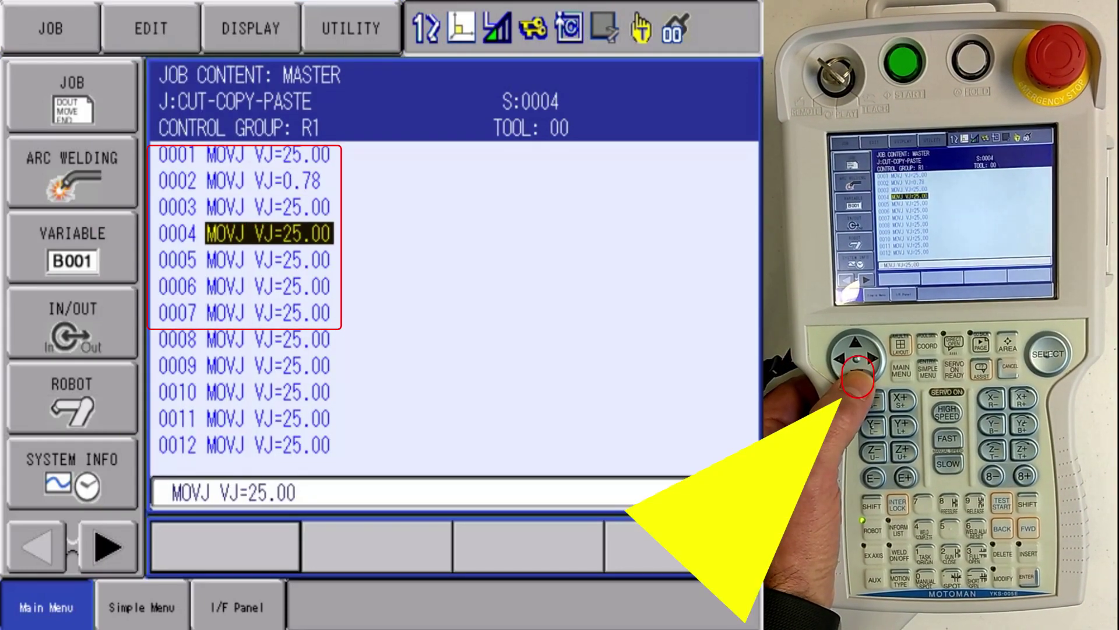
{"action": "key", "text": "Down"}
{"action": "key", "text": "Down"}
{"action": "key", "text": "Down"}
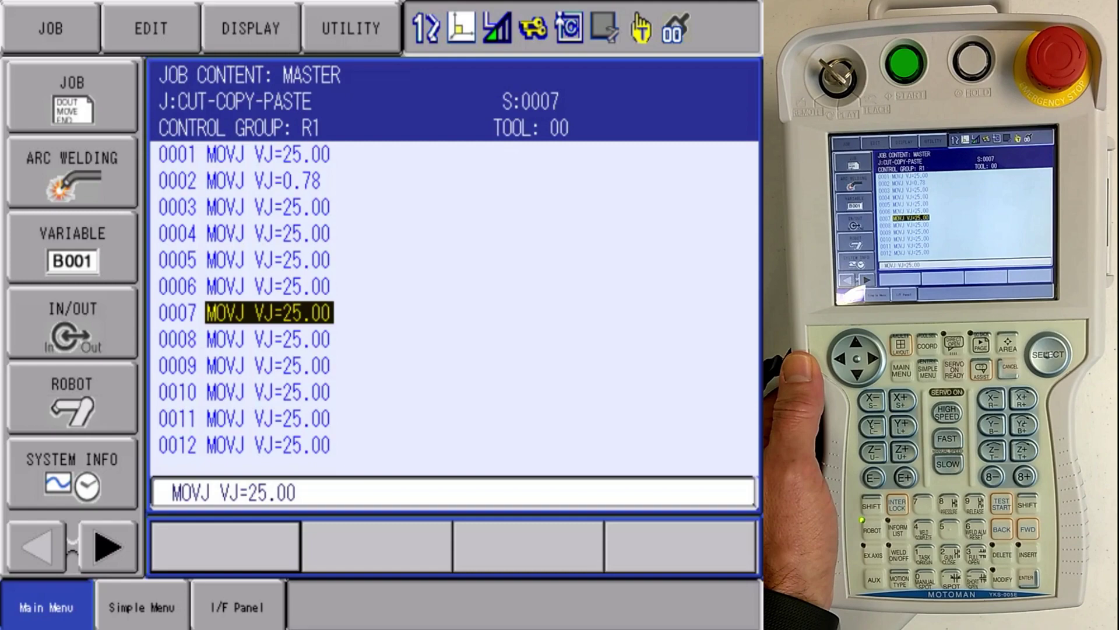
Step: Reverse-paste the copied path after line 0007 and confirm YES in the Paste? dialog
{"action": "left_click", "coordinate": [150, 28]}
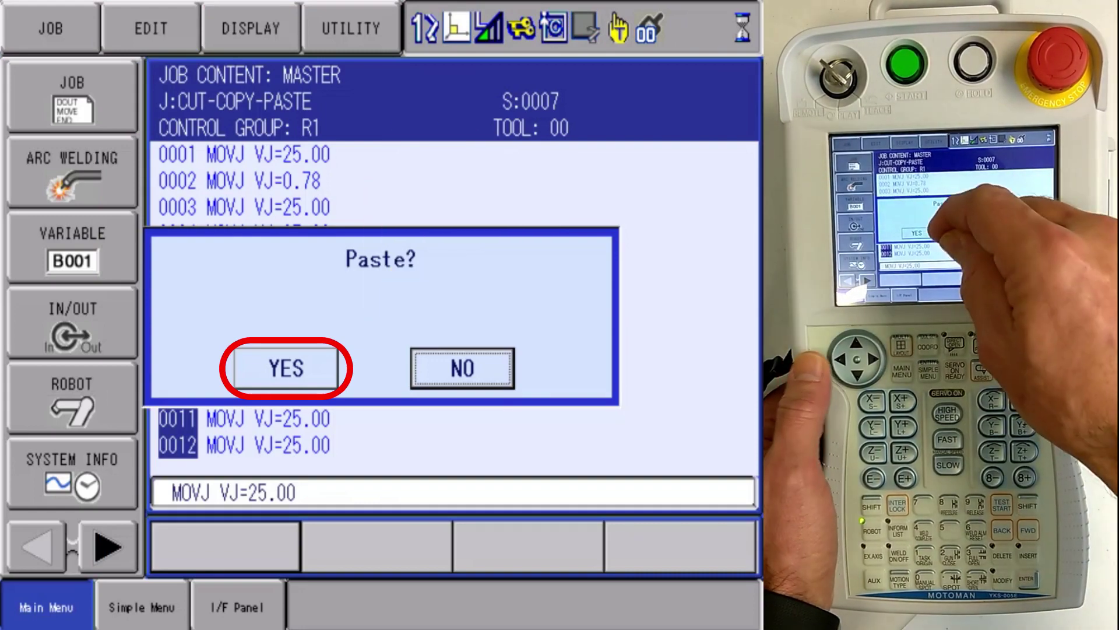
{"action": "left_click", "coordinate": [286, 368]}
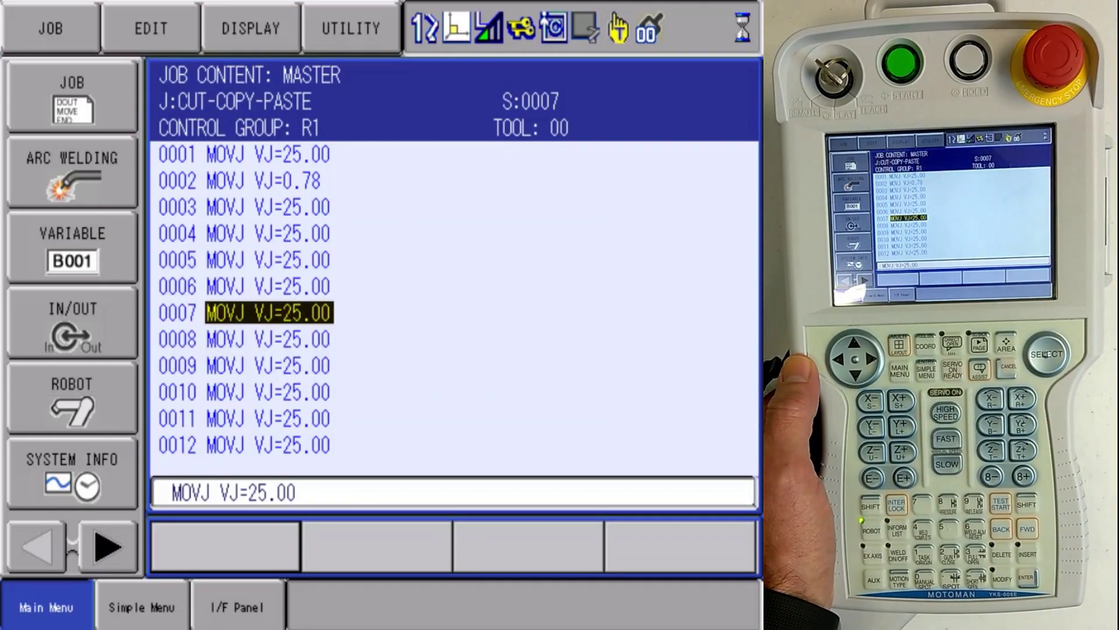